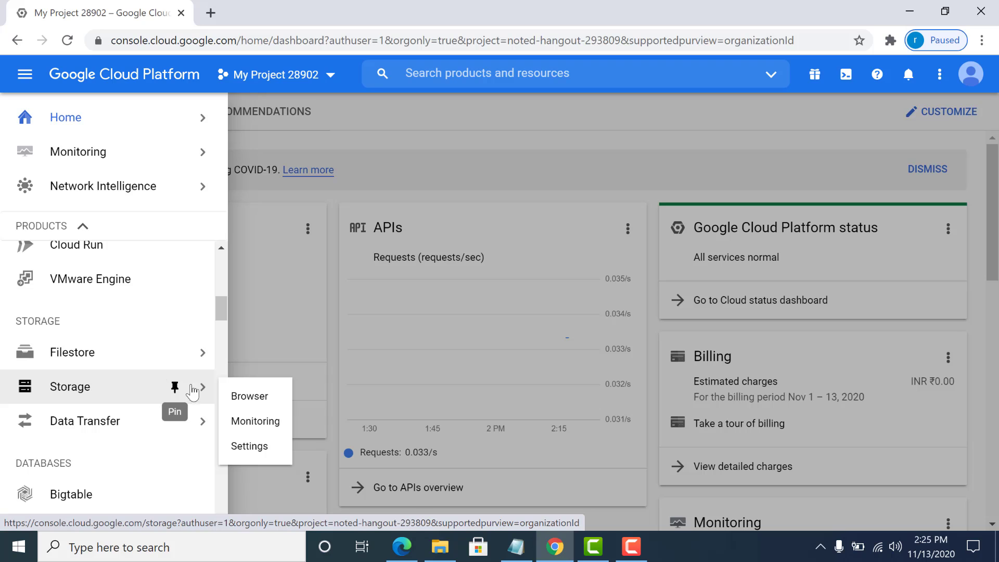
Start a new bucket from the Cloud Storage browser and name it my-first-bucket-in-gcp1
click(248, 397)
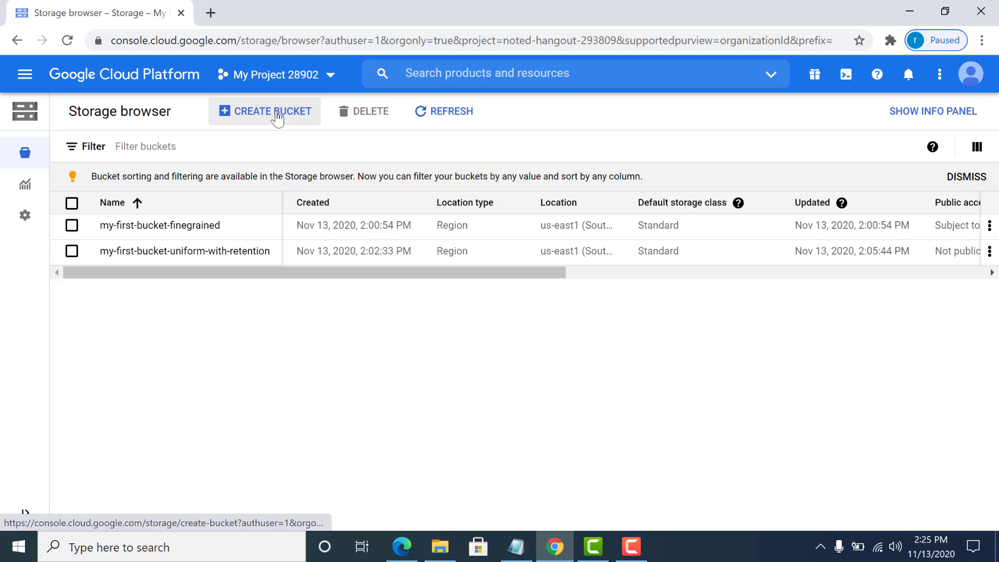
click(276, 112)
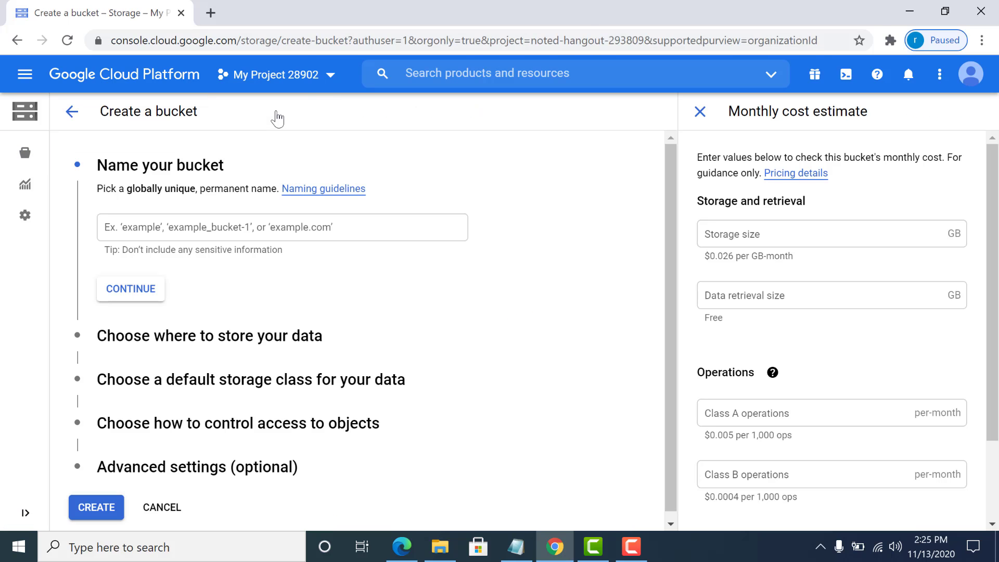
click(252, 226)
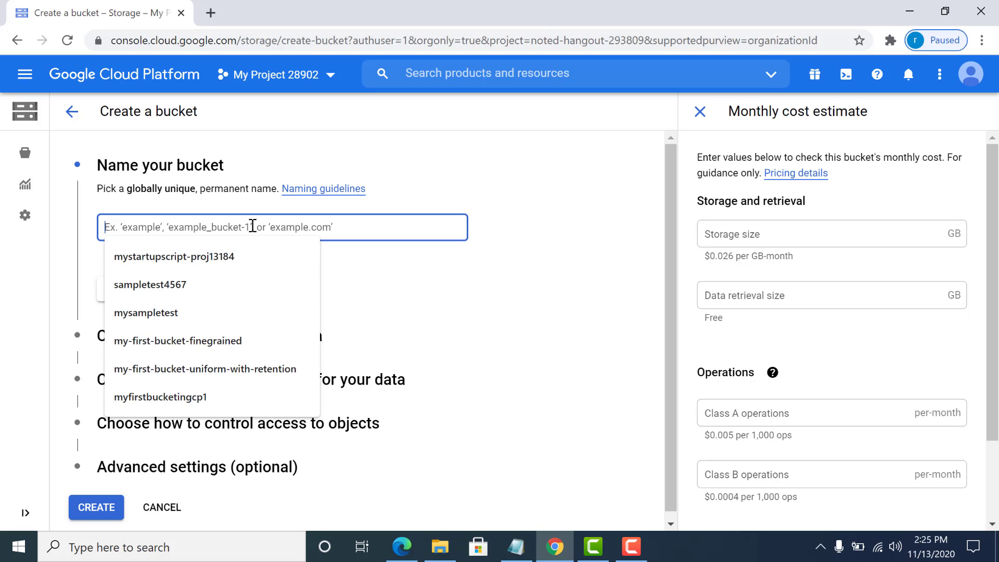
click(252, 209)
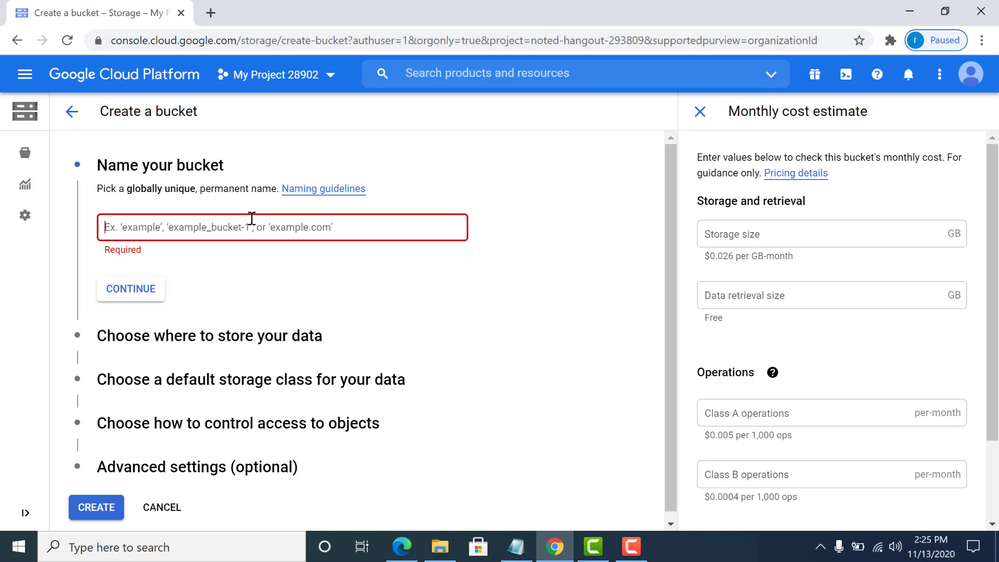
text(my-)
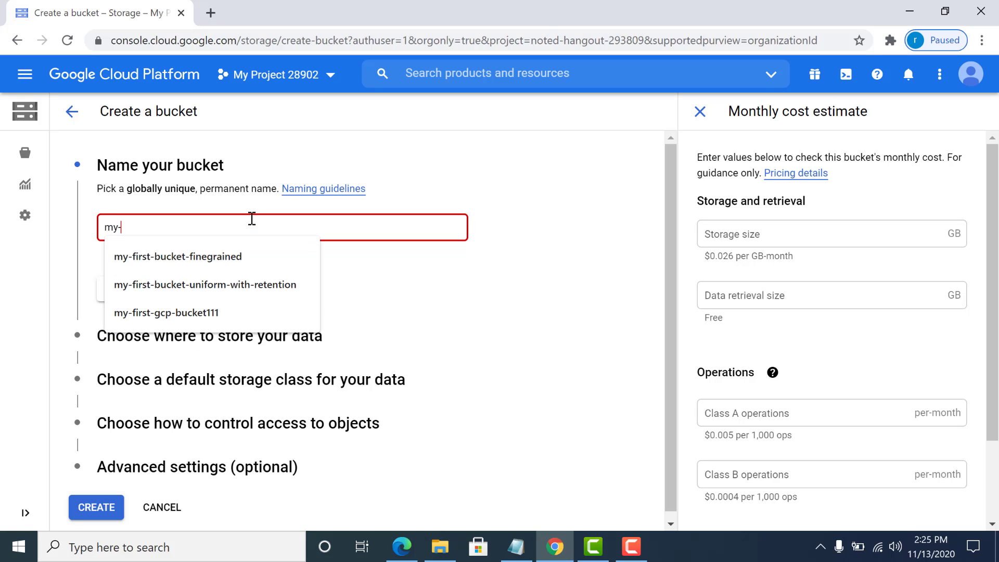
text(first-bucket0)
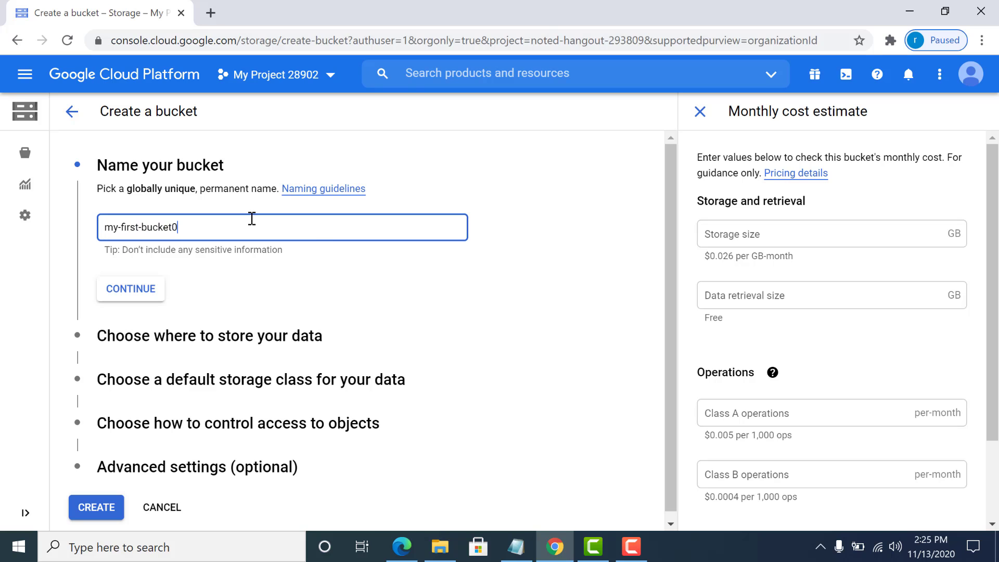
key(BackSpace)
text(-ingcp1)
key(BackSpace)
key(BackSpace)
key(BackSpace)
key(BackSpace)
text(-gcp1)
click(133, 289)
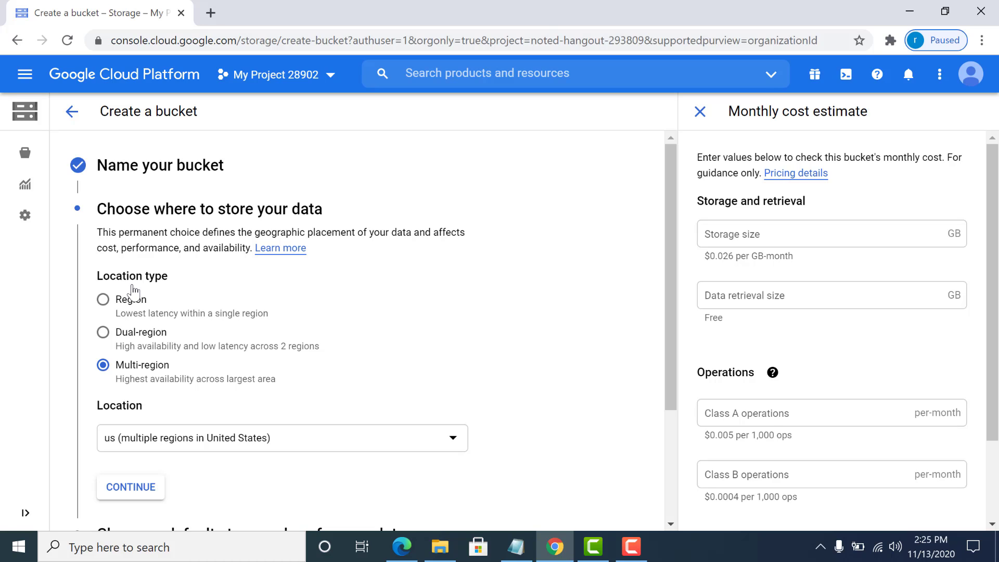
Review the locations offered for the Region, Dual-region and Multi-region location types
click(103, 300)
click(177, 438)
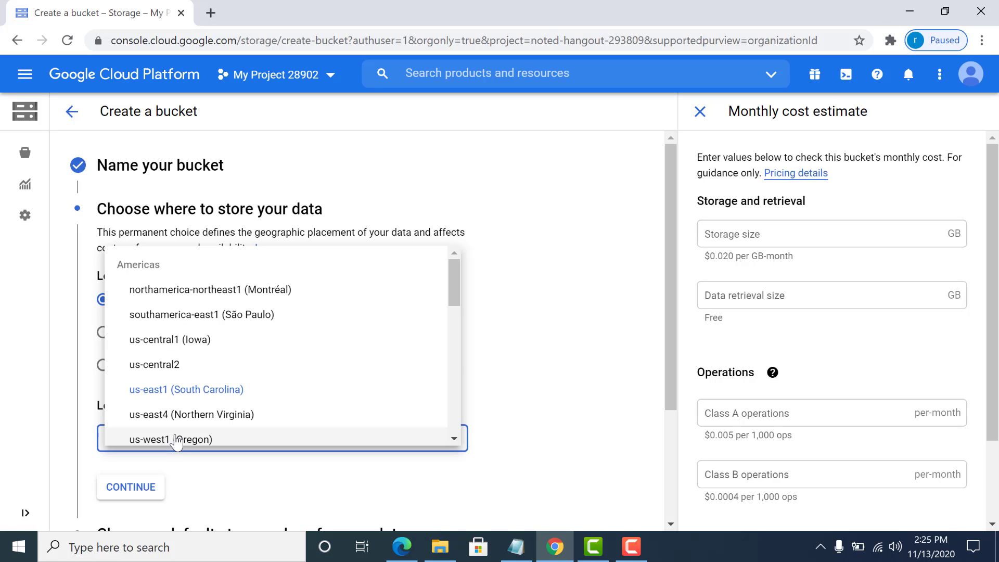
click(513, 388)
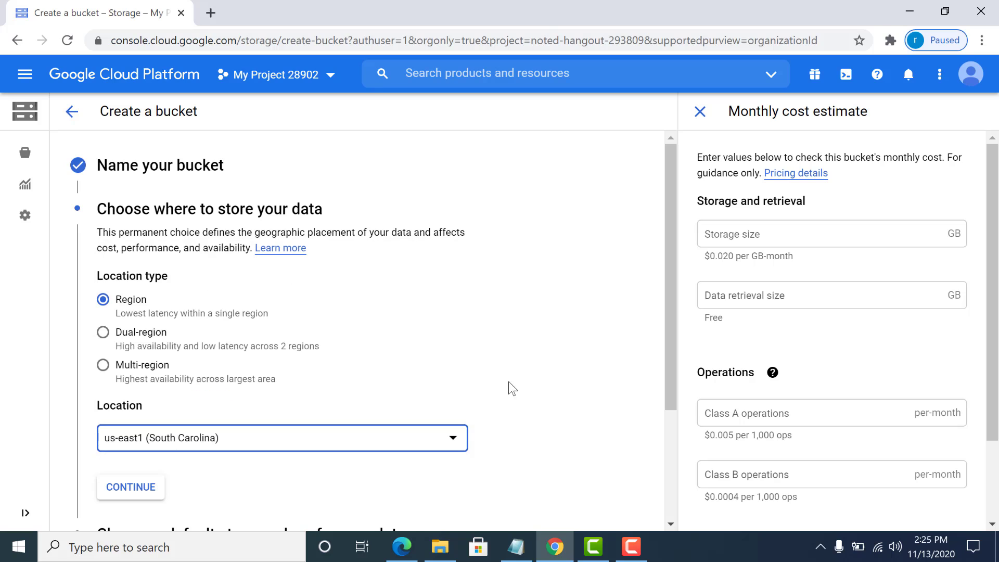
click(123, 346)
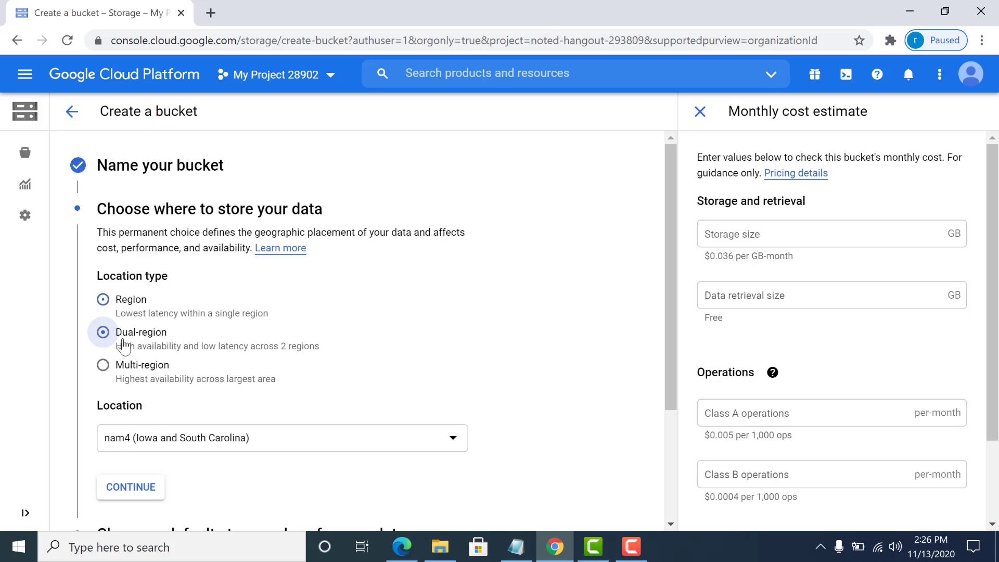
click(150, 434)
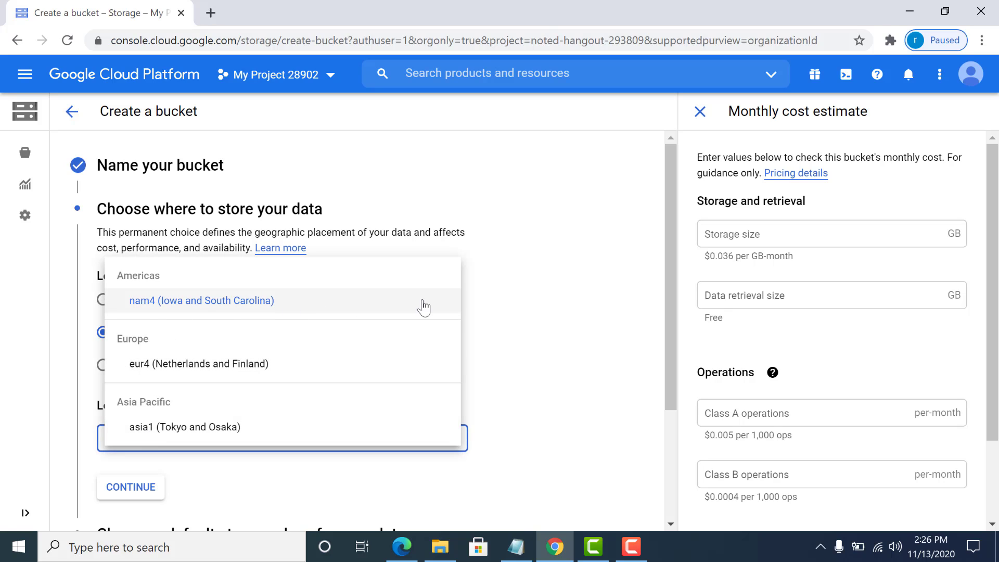
click(488, 301)
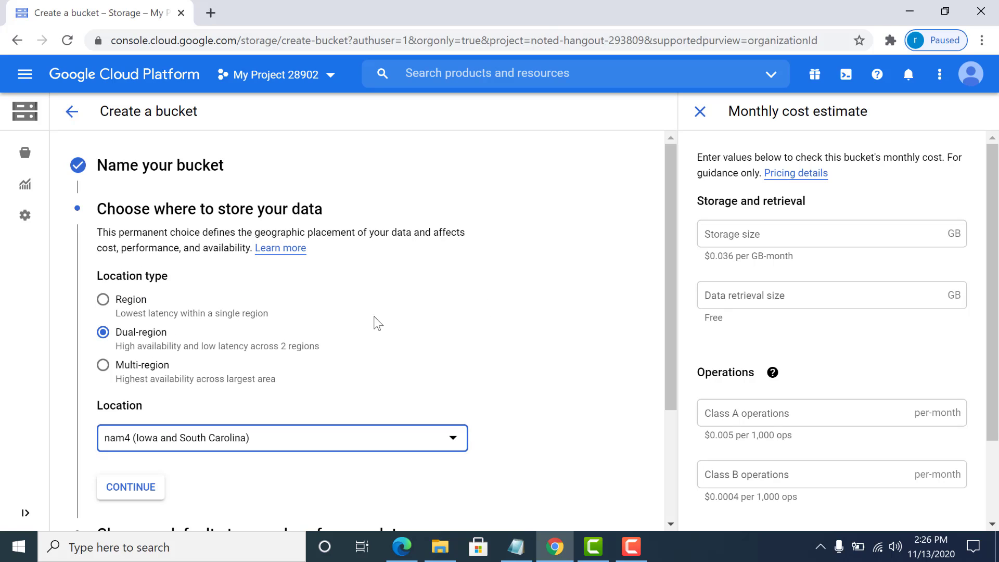
click(103, 365)
click(168, 441)
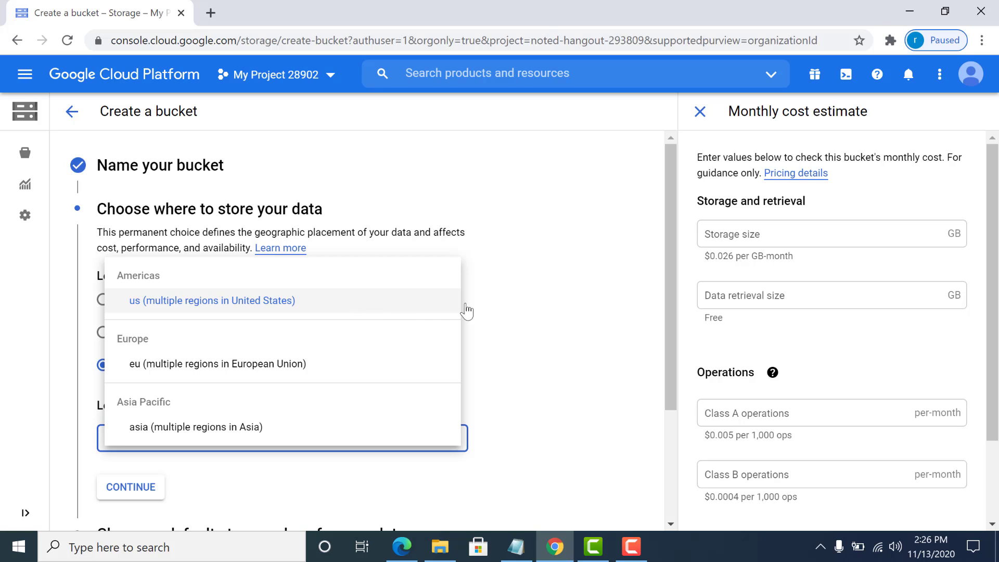
click(501, 310)
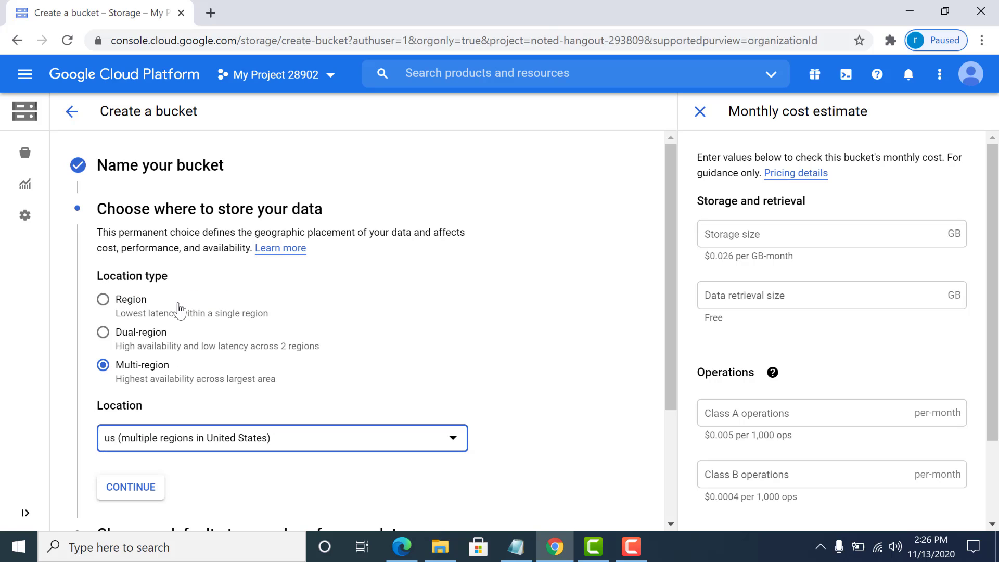
Compare the monthly storage rate per GB across the Region, Dual-region and Multi-region location types
click(100, 305)
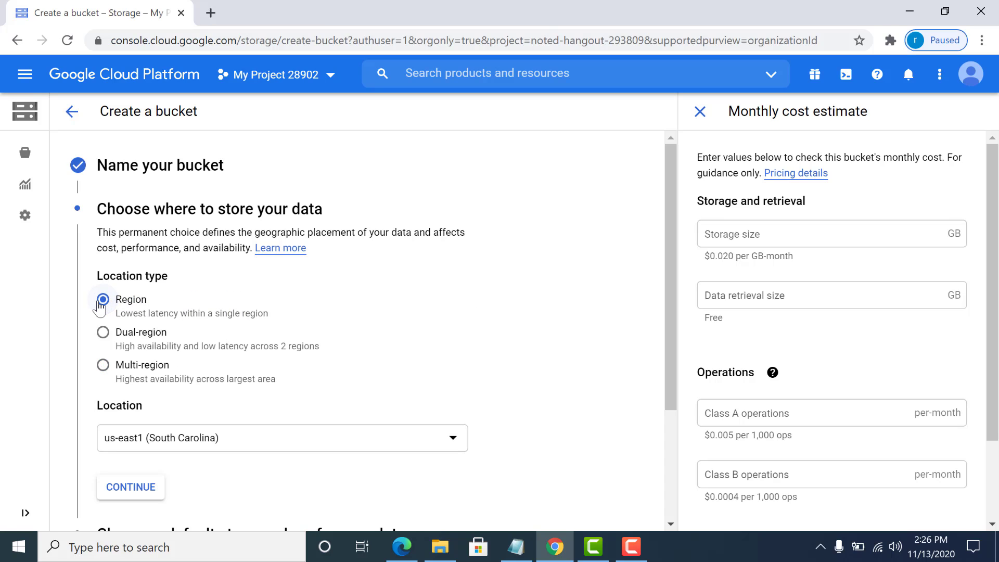
click(104, 334)
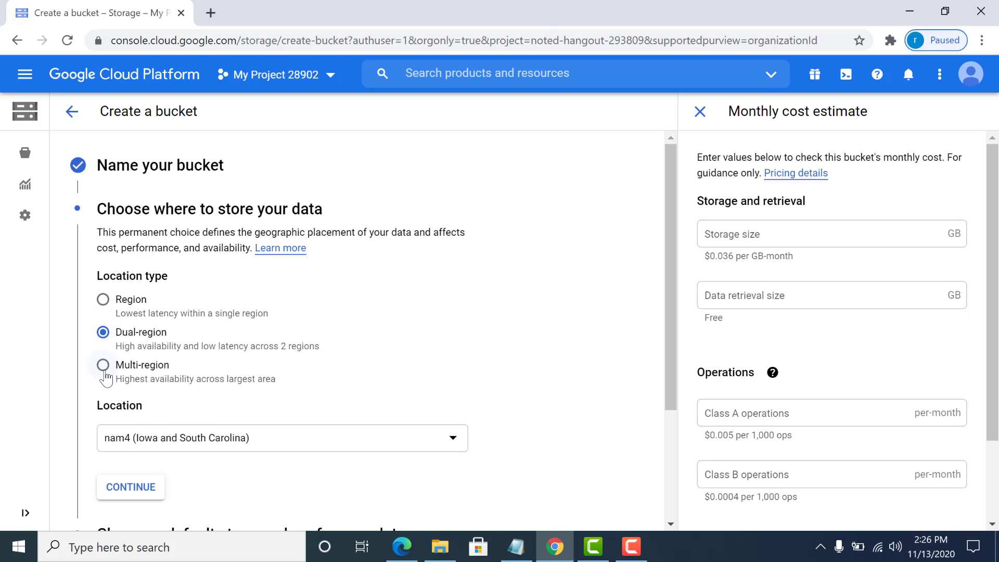
click(104, 371)
click(104, 335)
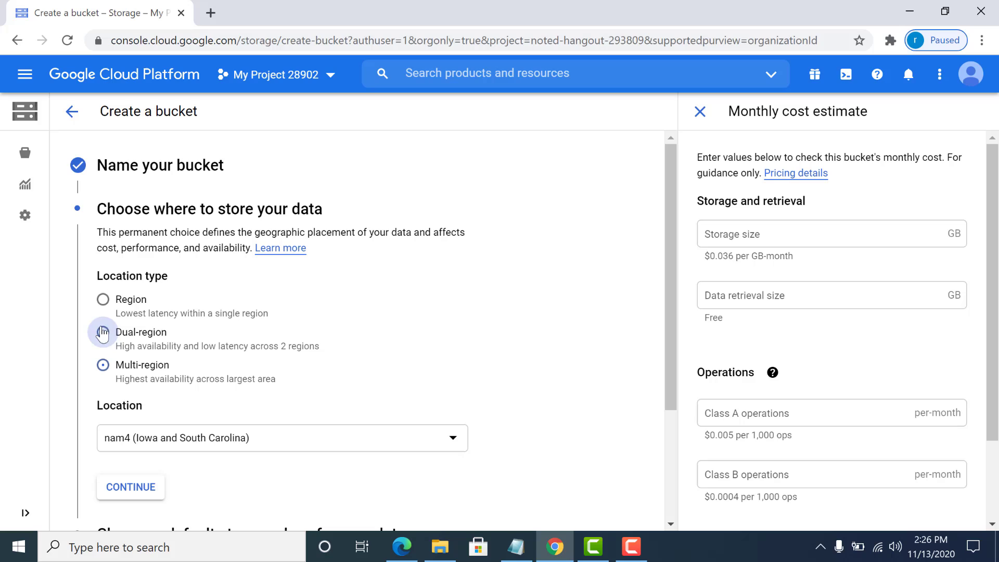
click(103, 301)
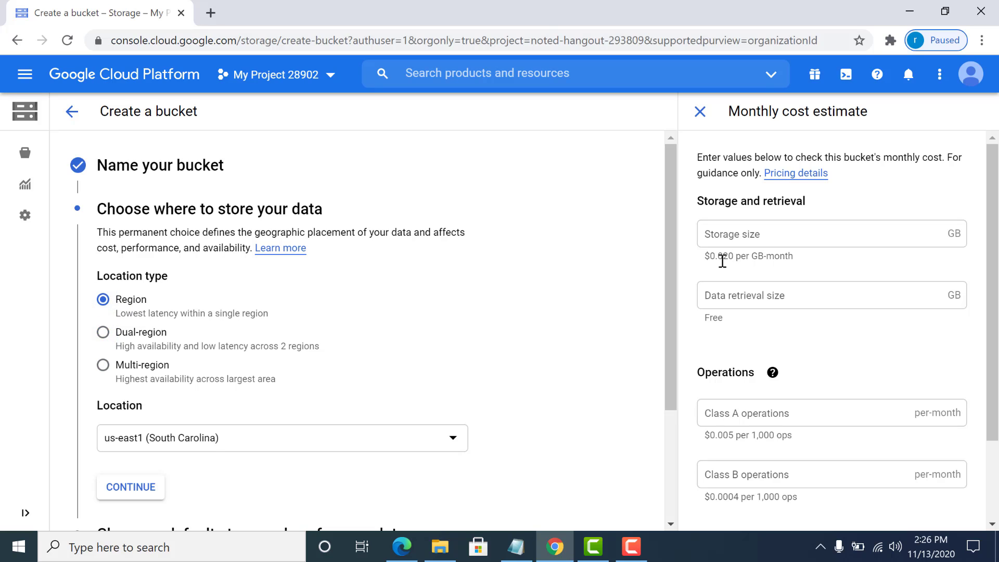
drag(723, 261, 734, 261)
click(130, 369)
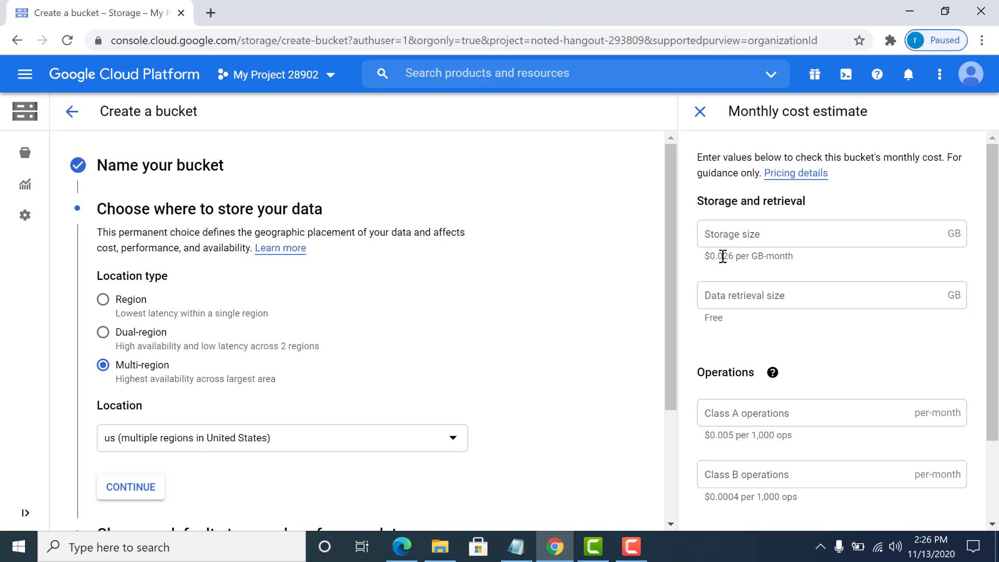
drag(723, 258, 736, 259)
Set the location type to Region with us-east1 (South Carolina) and continue to the default storage class
drag(669, 276, 670, 308)
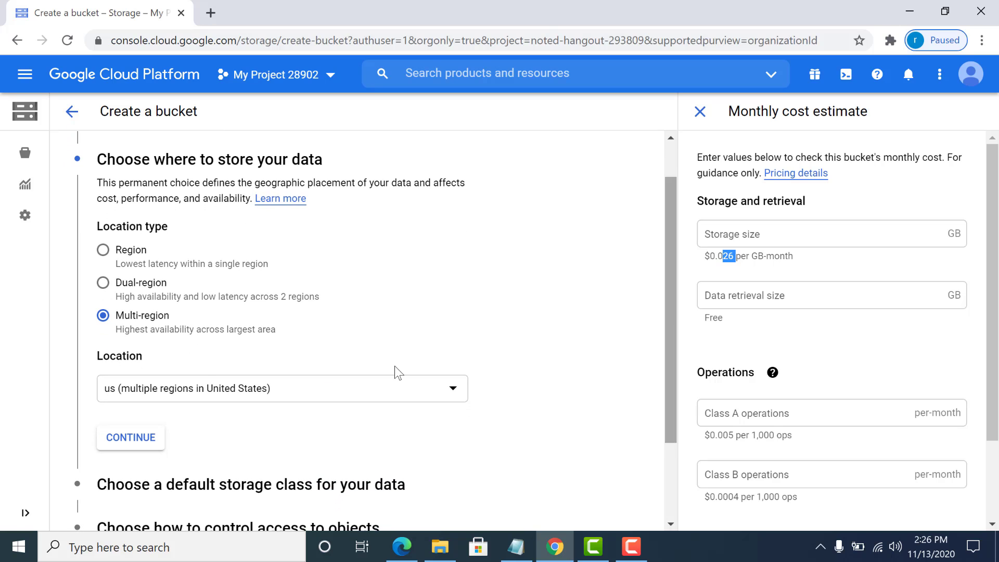
click(131, 255)
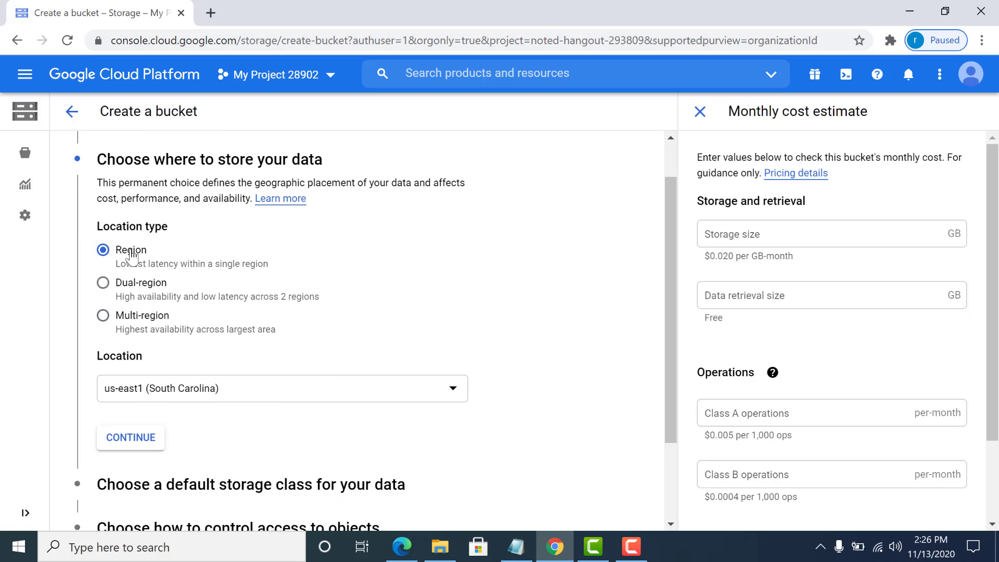
click(142, 442)
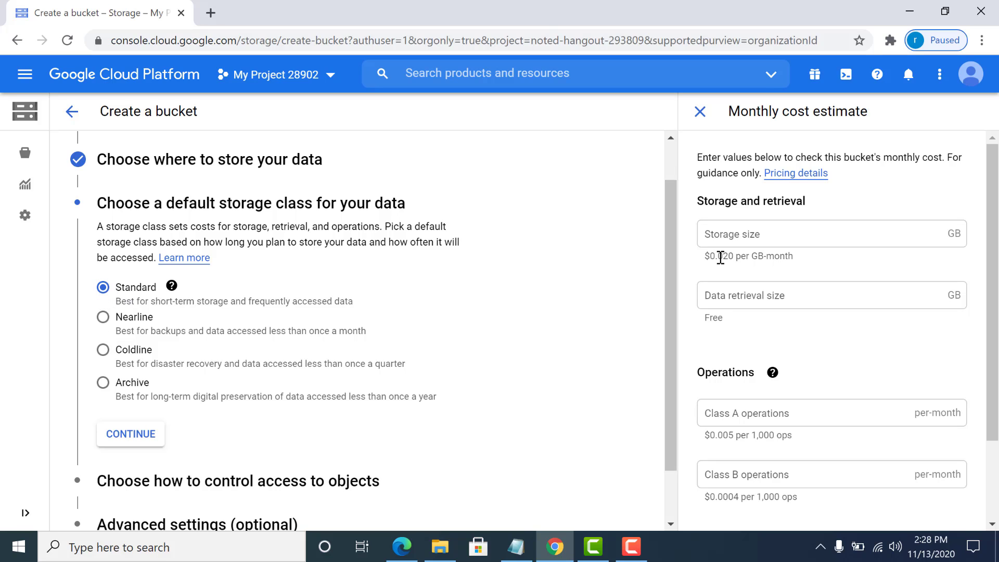
Compare the storage, retrieval and Class A and B operation rates of the Standard and Nearline storage classes
drag(721, 257, 730, 257)
drag(718, 436, 734, 436)
mouse_move(774, 374)
click(104, 317)
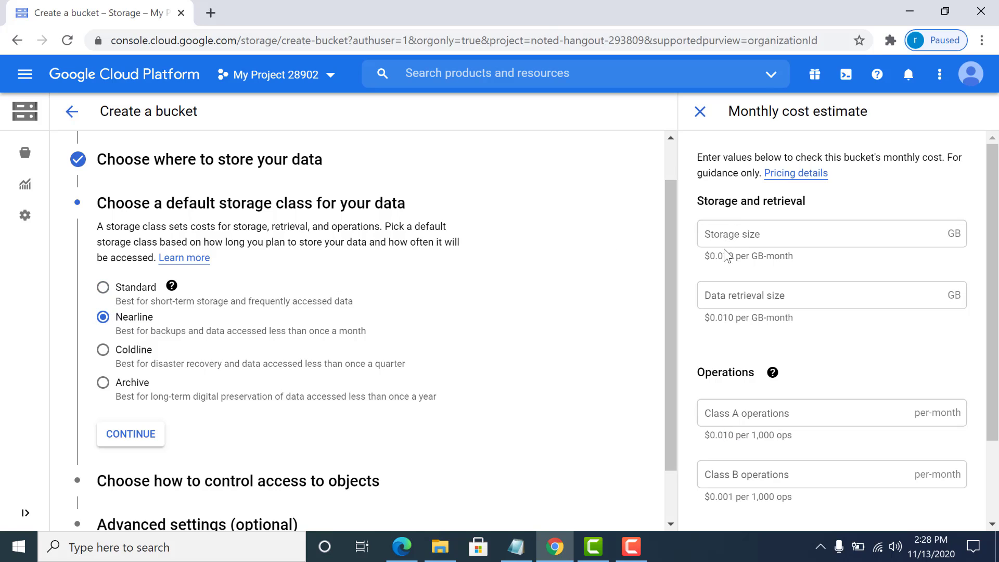
drag(718, 255, 734, 255)
drag(708, 436, 729, 436)
drag(704, 497, 733, 498)
drag(719, 315, 734, 316)
Compare the Coldline class's storage and operation rates with those of Standard and Nearline
click(107, 288)
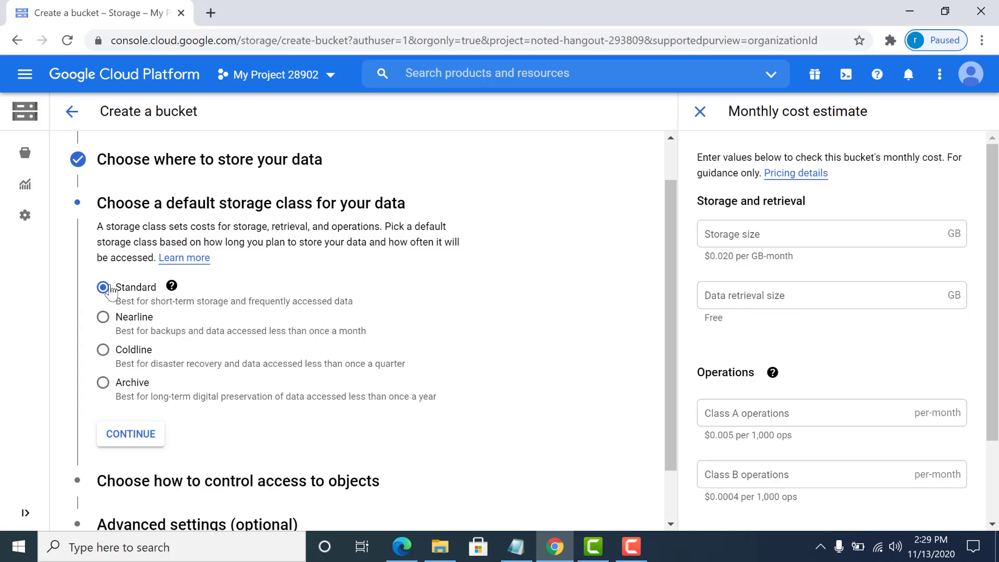
click(102, 352)
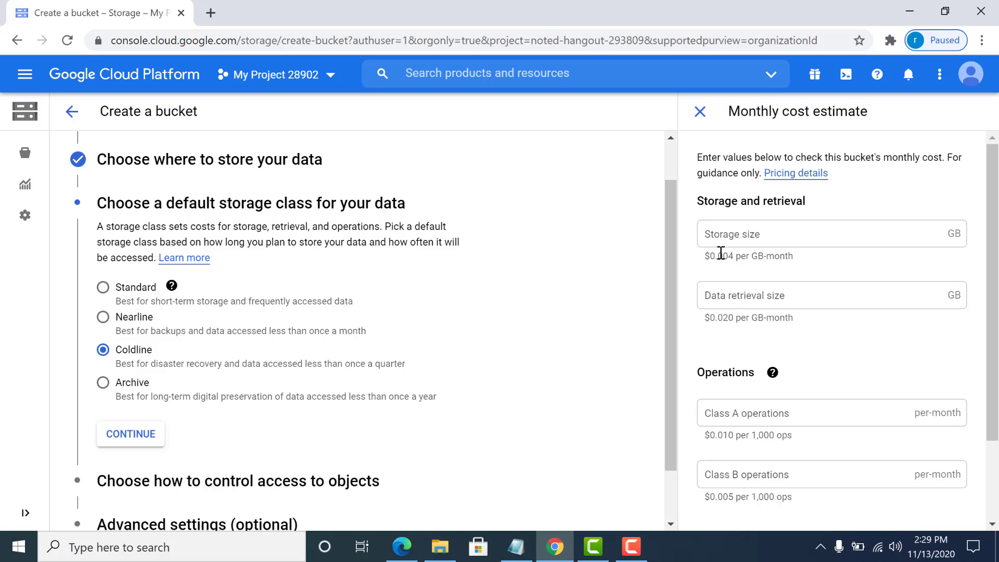
drag(718, 252, 736, 253)
click(121, 319)
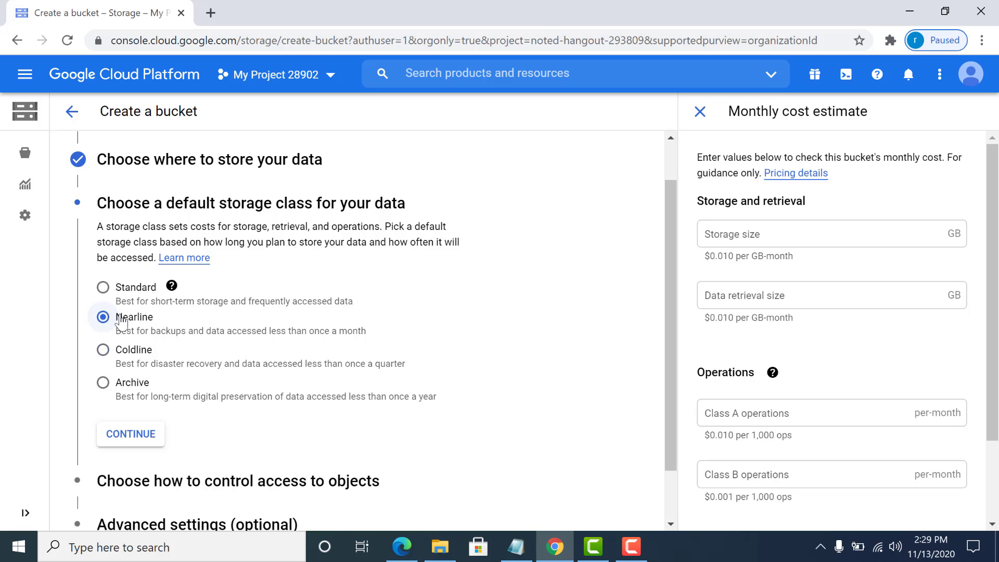
click(111, 350)
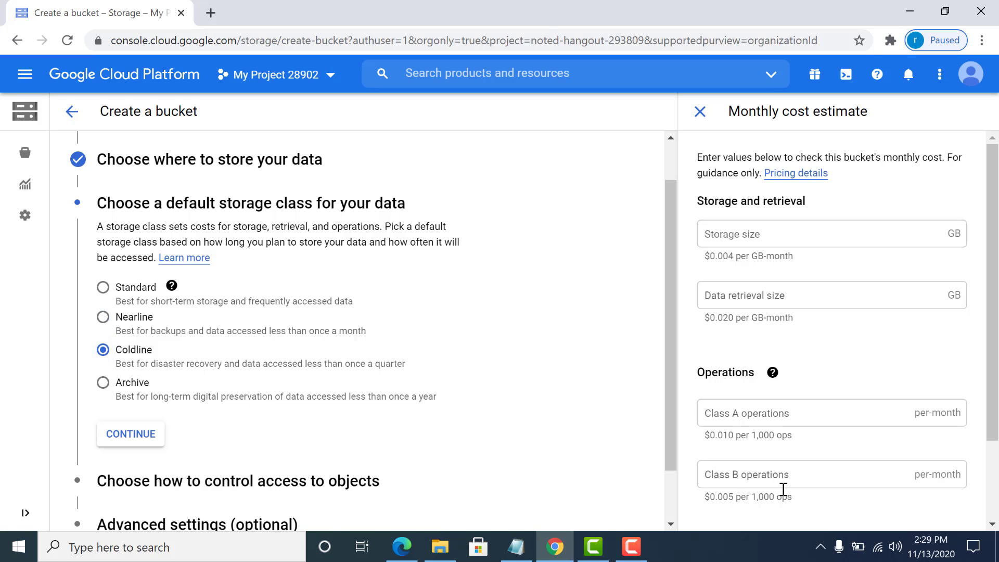
drag(715, 497, 734, 498)
Check the storage rate and the Class A and Class B operation rates of the Archive storage class
click(102, 384)
drag(714, 254, 740, 254)
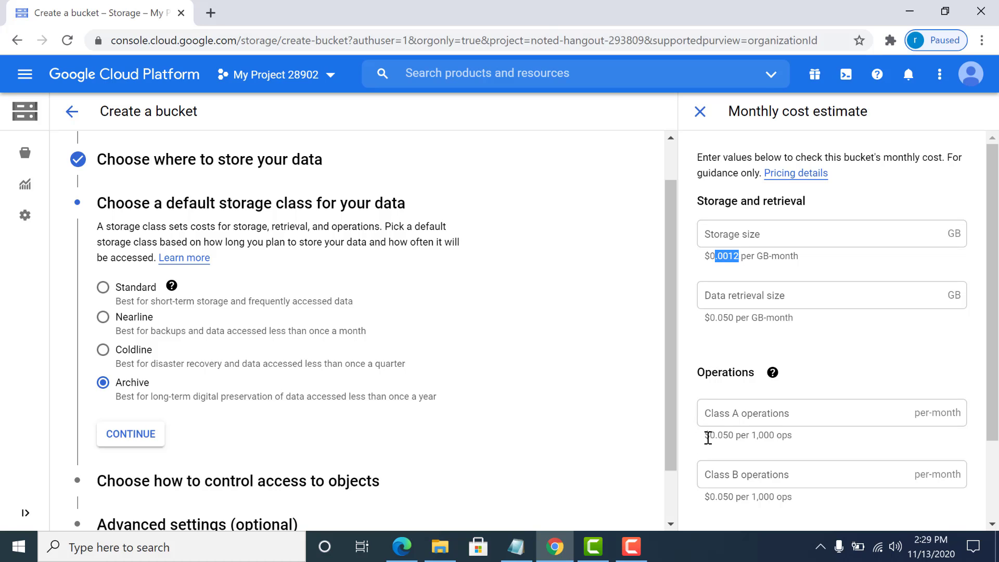
drag(706, 436, 747, 497)
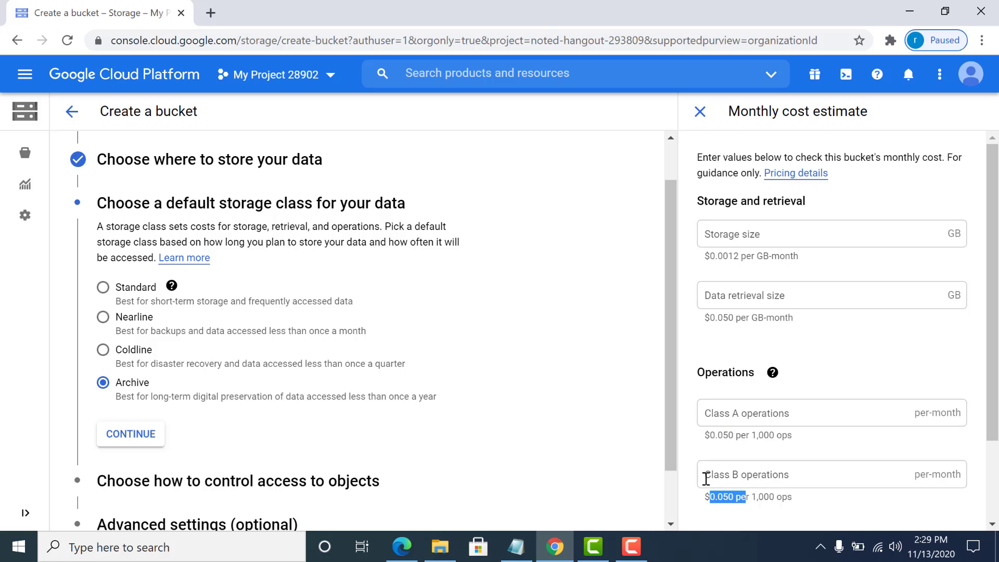
Set the default storage class to Standard and open the object access control settings
mouse_move(170, 285)
click(105, 288)
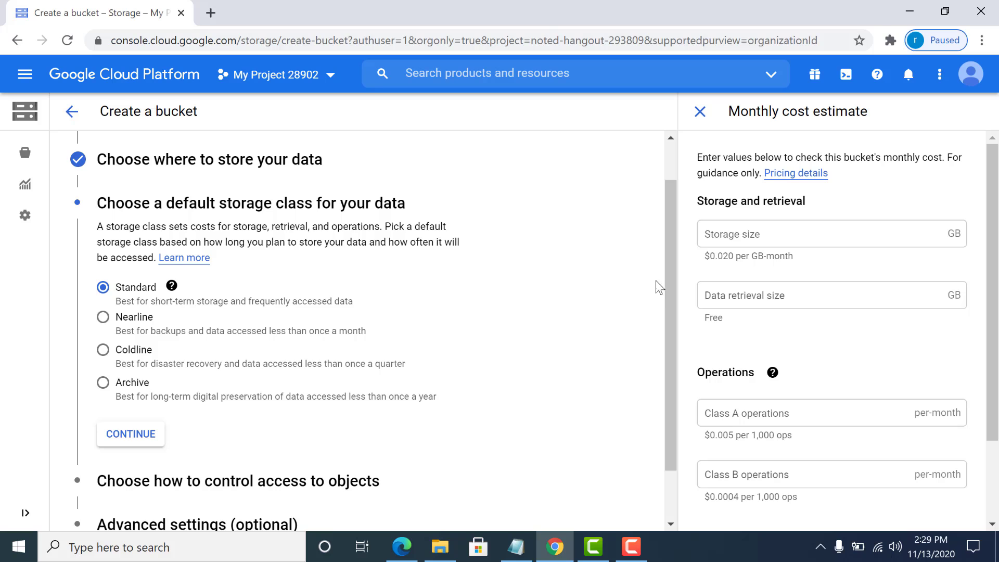
drag(669, 277, 681, 369)
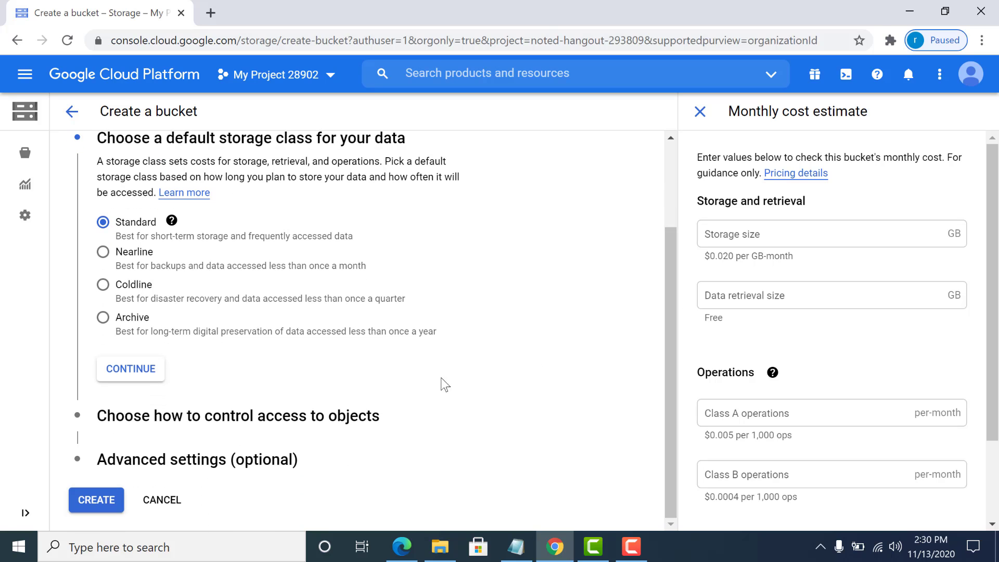
click(207, 419)
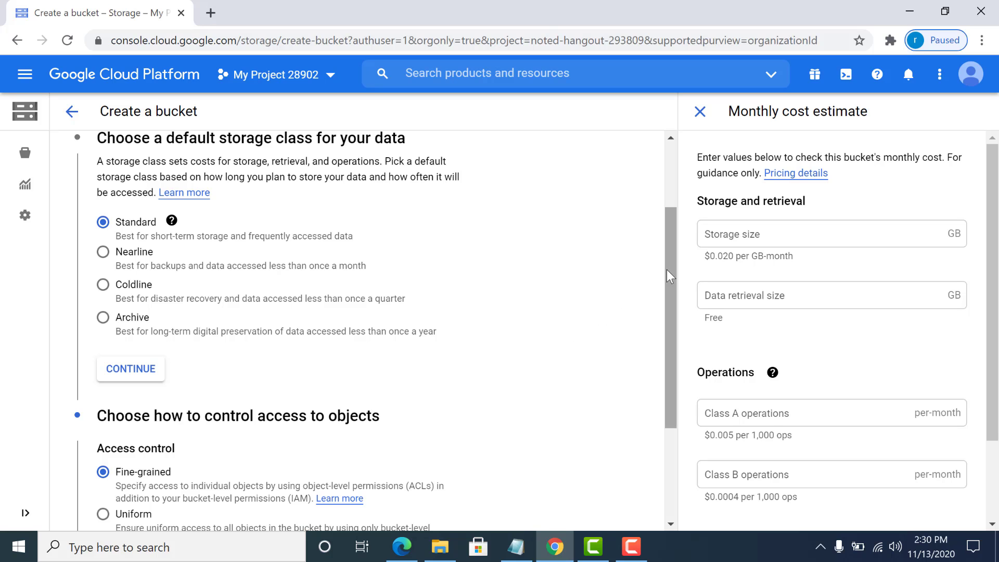
Set the bucket's access control to Fine-grained and continue to the advanced settings
drag(667, 270, 664, 336)
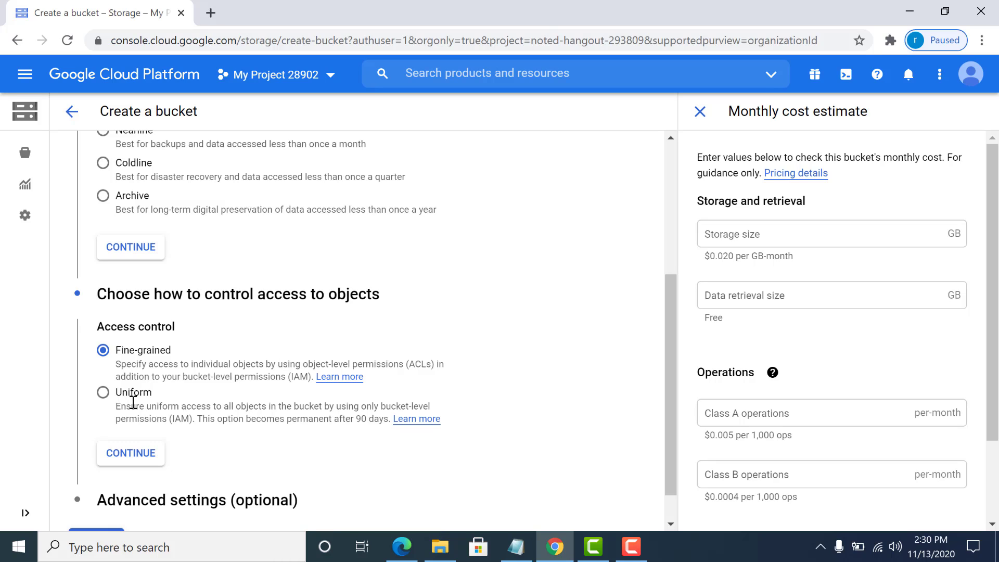
click(103, 394)
click(103, 349)
scroll(670, 504, down, 1)
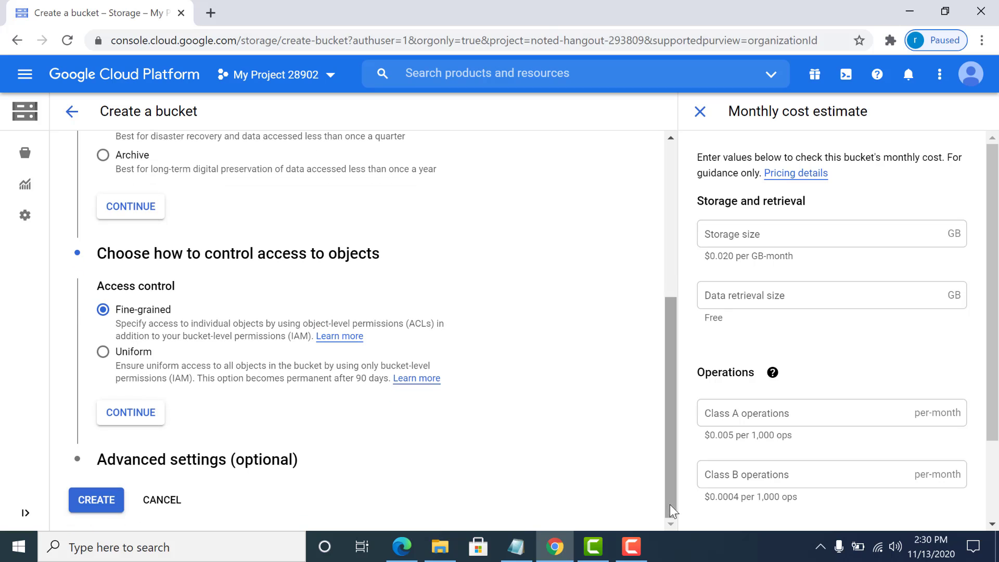
click(126, 417)
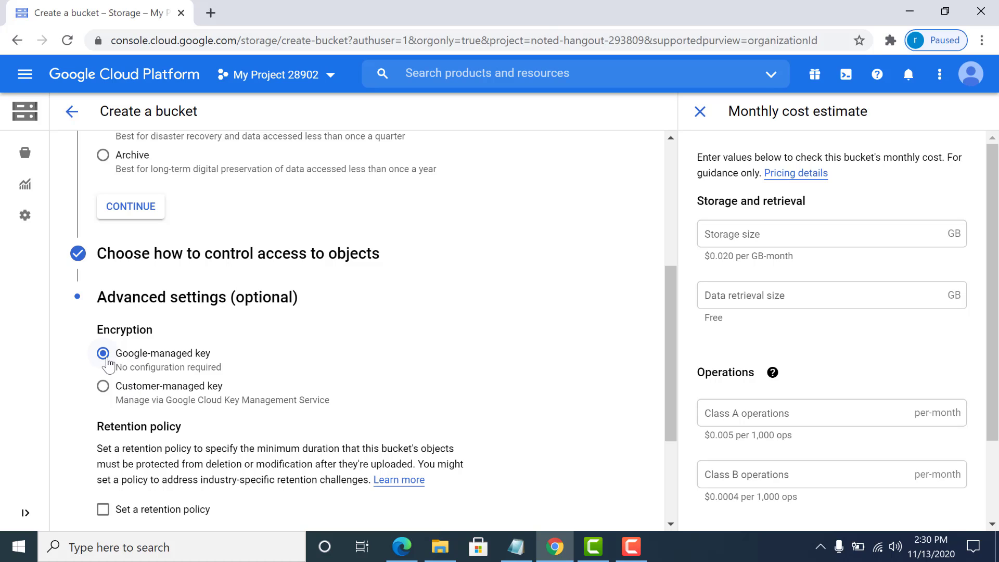
Check the available customer-managed encryption keys and return the bucket's encryption to the Google-managed key
click(103, 389)
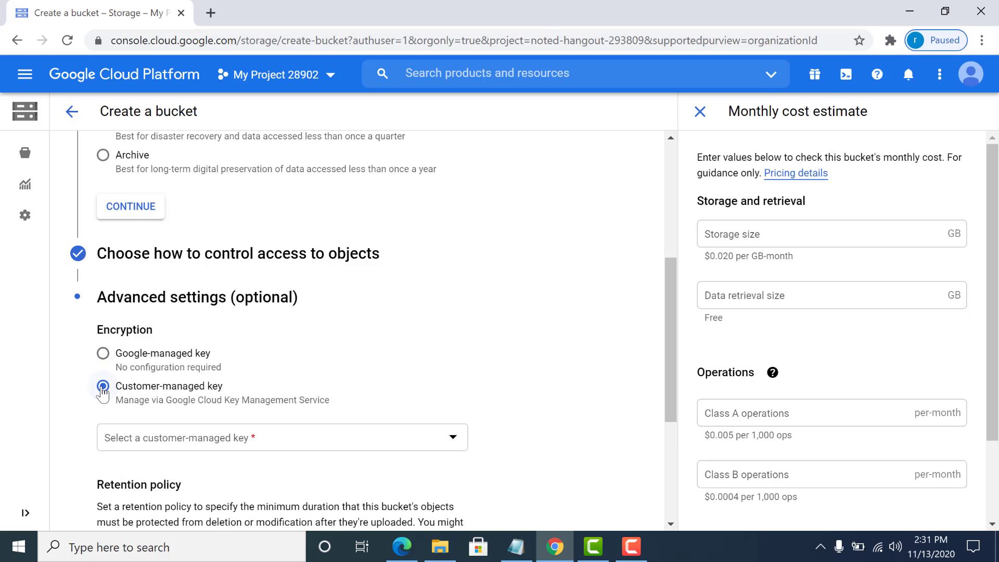
click(125, 436)
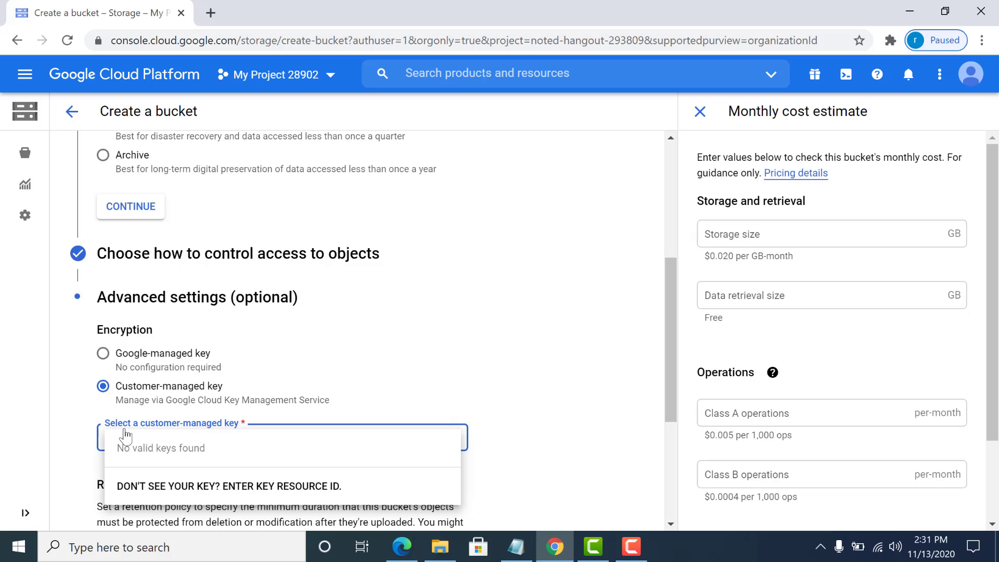
click(108, 349)
click(108, 349)
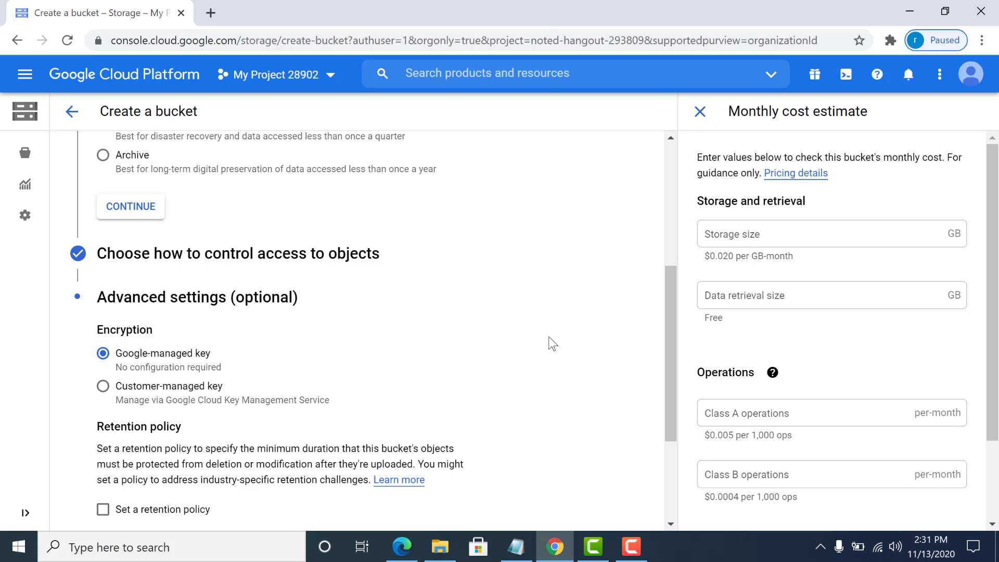
Set a retention policy that retains the bucket's objects for 3600 seconds
drag(667, 306, 669, 362)
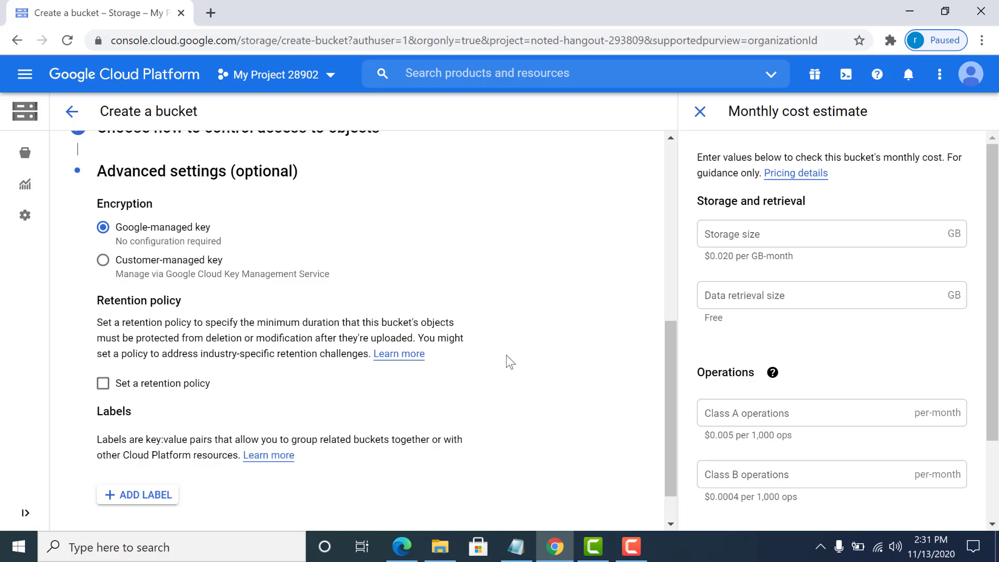
click(104, 385)
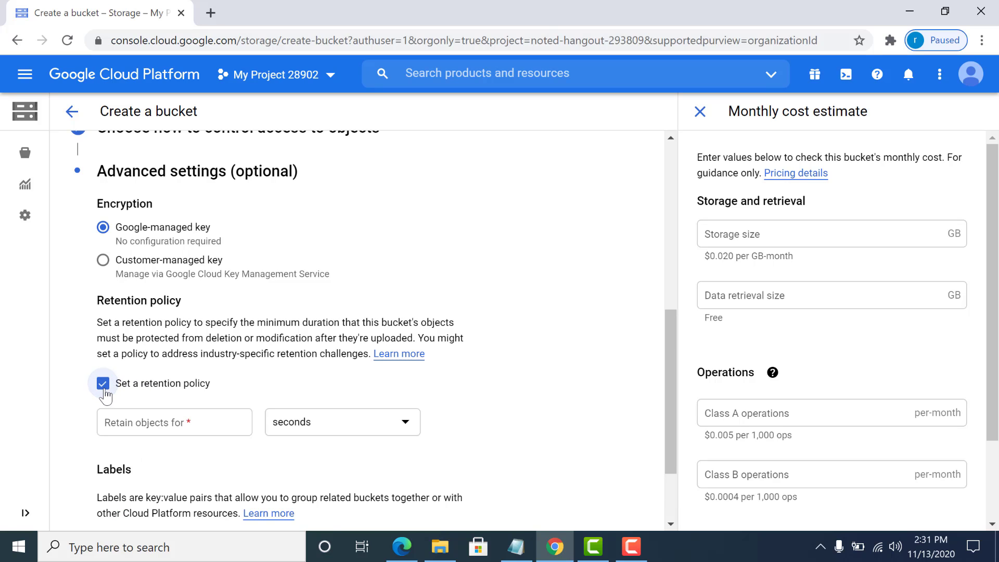
click(119, 417)
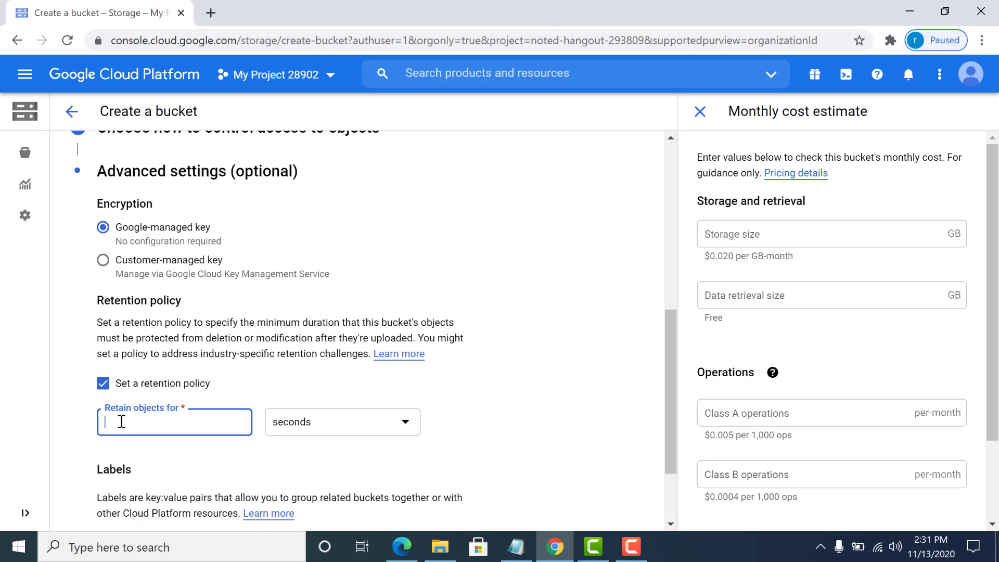
text(3600)
click(398, 421)
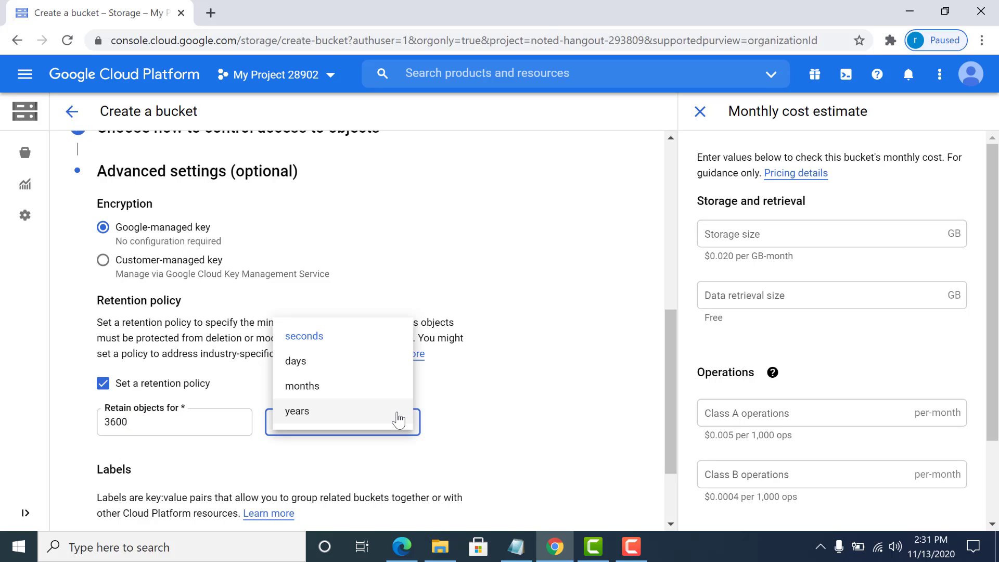
click(384, 344)
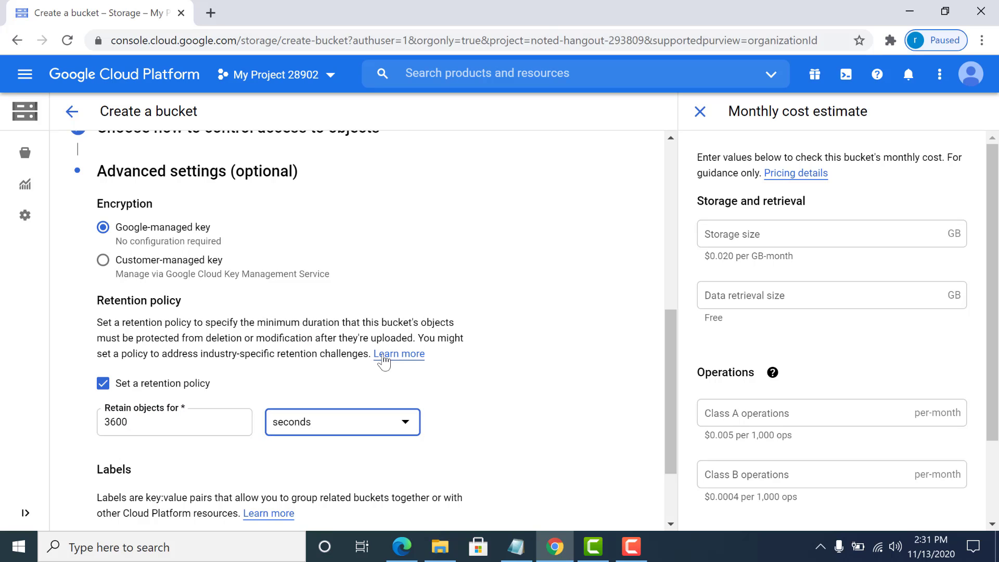
Create the bucket with the configured settings, retrying the creation if it is rejected
click(670, 480)
drag(670, 479, 670, 277)
drag(668, 419, 669, 489)
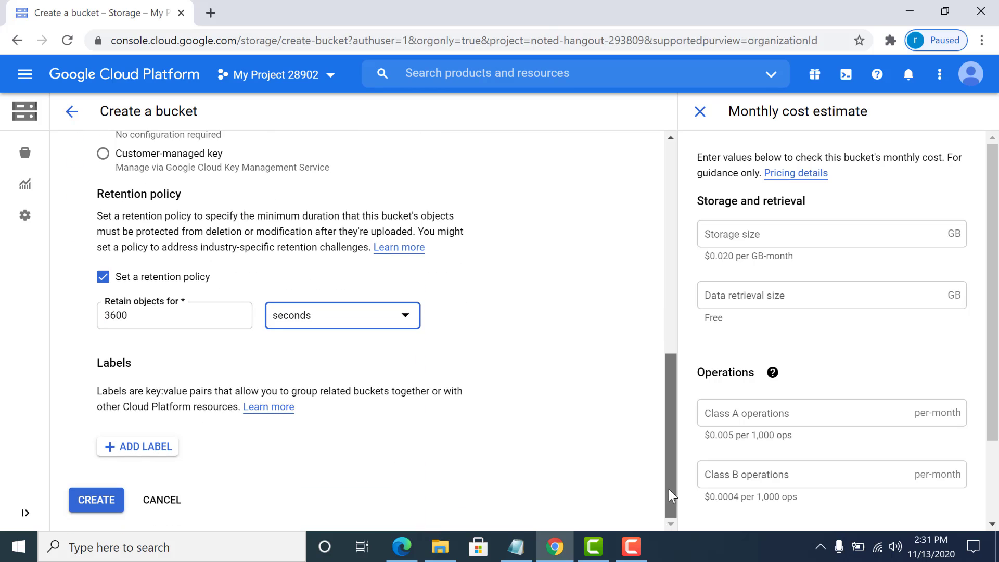
click(90, 501)
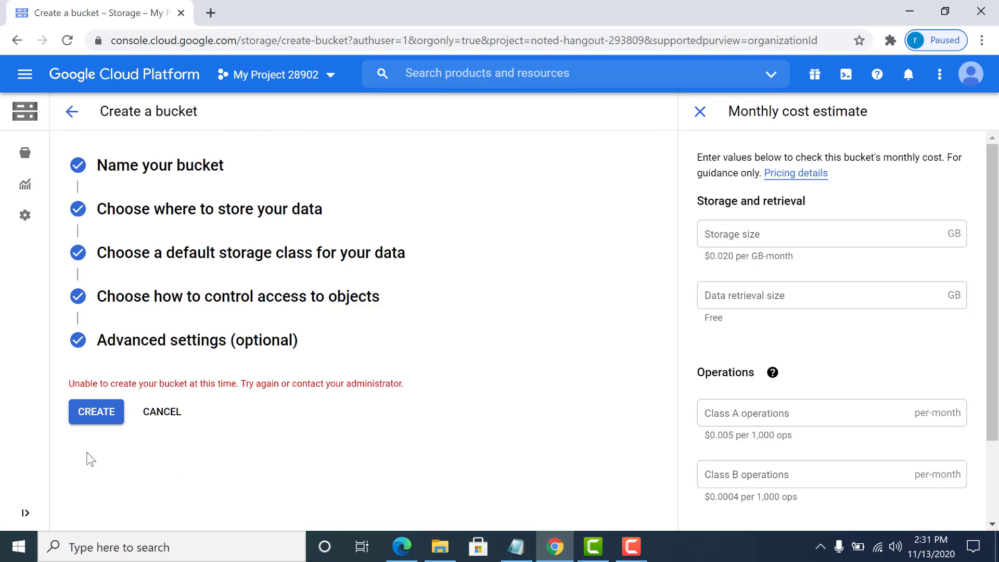
click(84, 420)
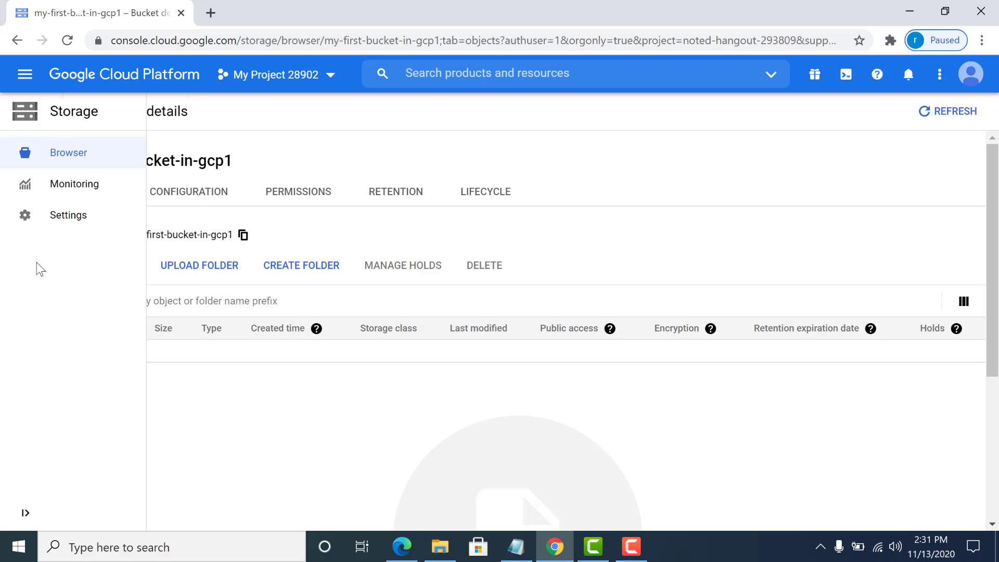
Upload the file public.txt from the Documents folder to the my-first-bucket-in-gcp1 bucket
click(76, 118)
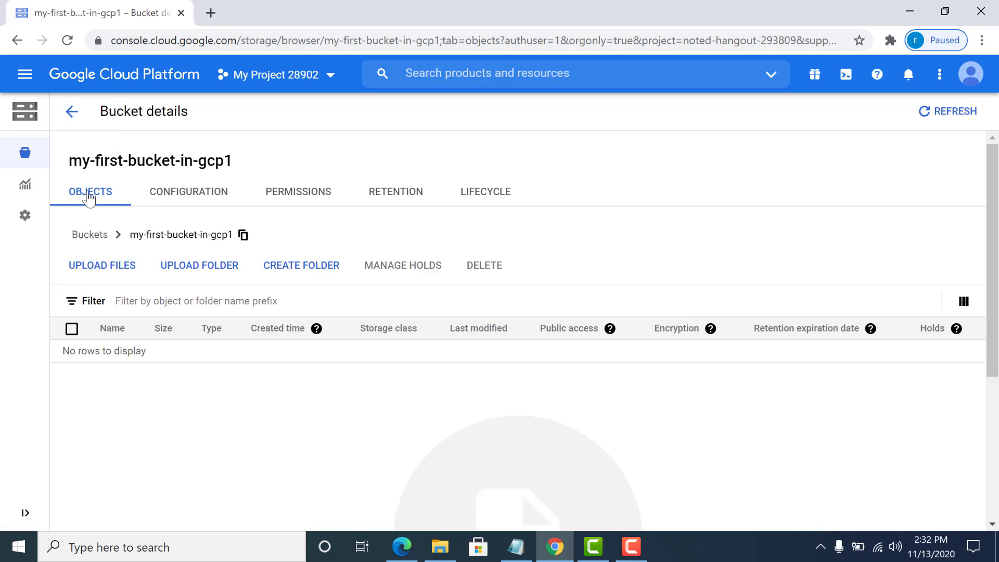
click(110, 270)
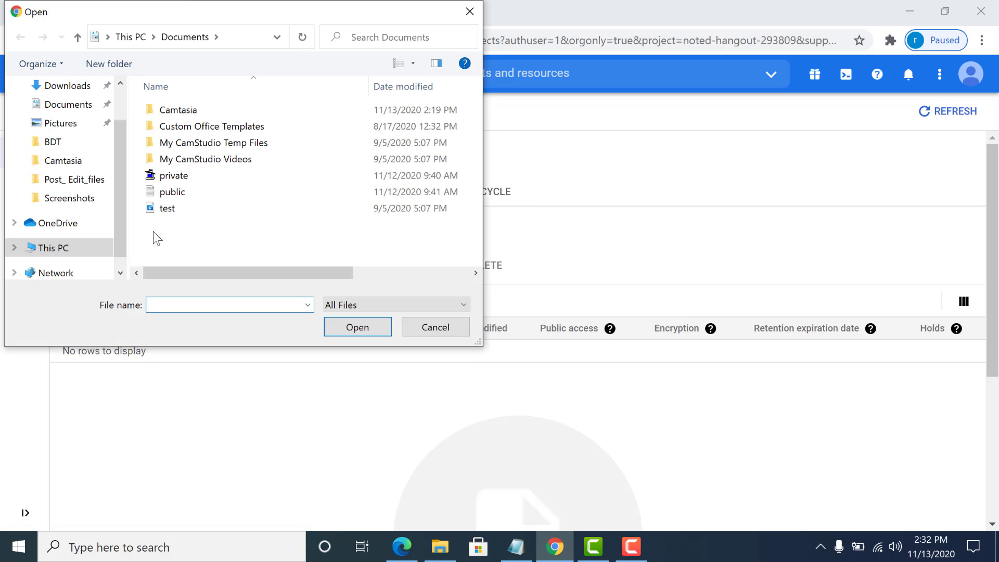
double_click(183, 193)
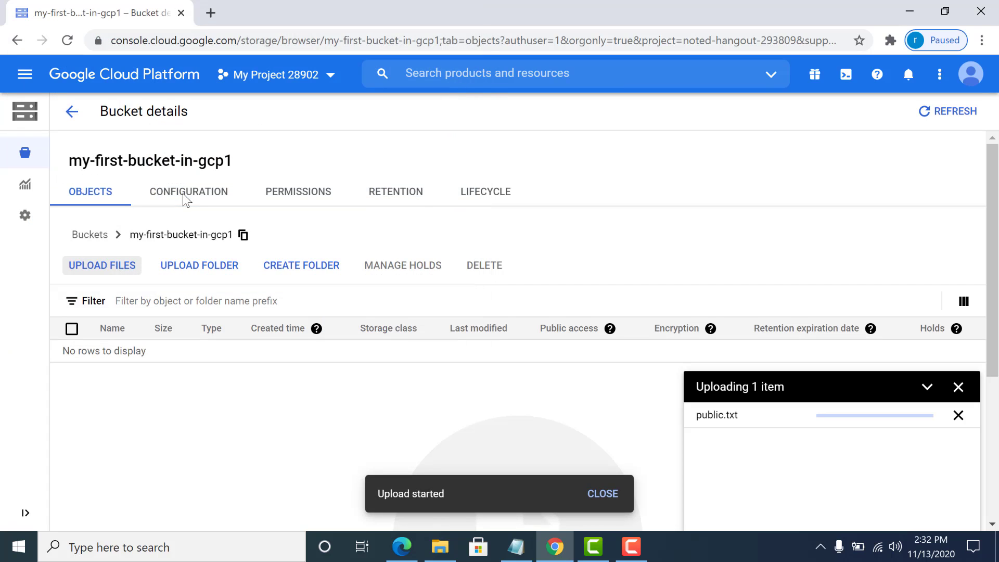